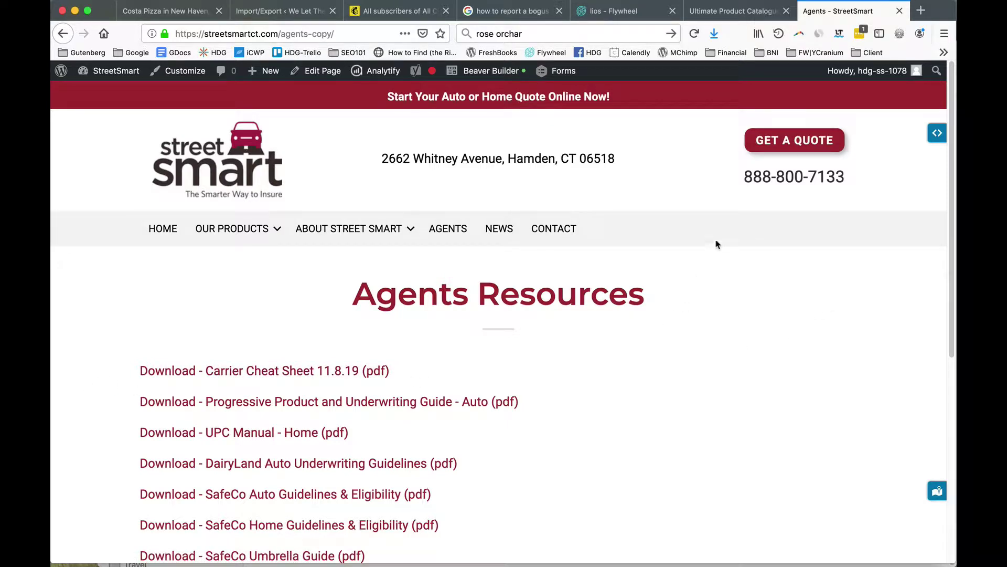
- In the Agents Resources text module, add and select a 'Download - New' line above the first download link
click(507, 78)
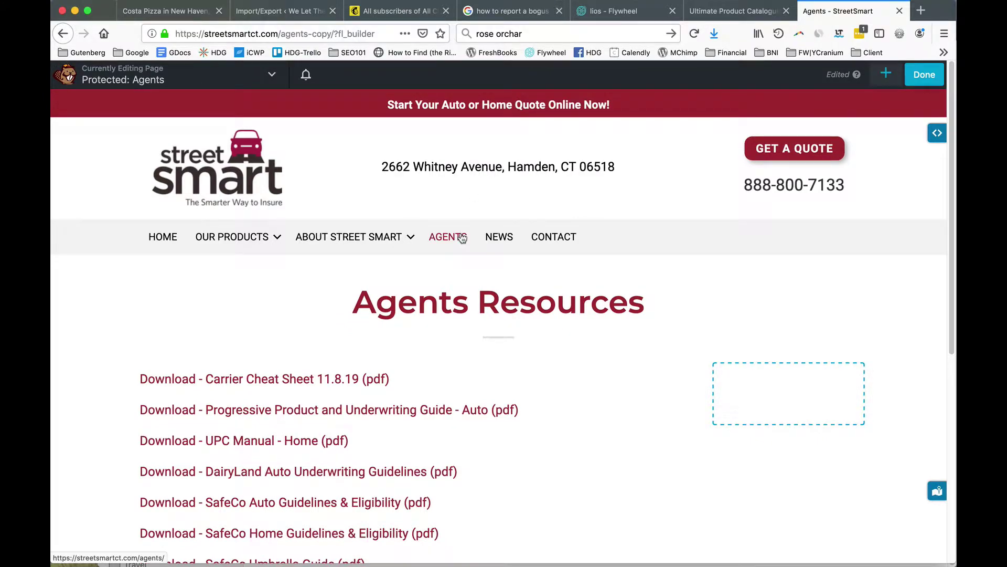
click(237, 404)
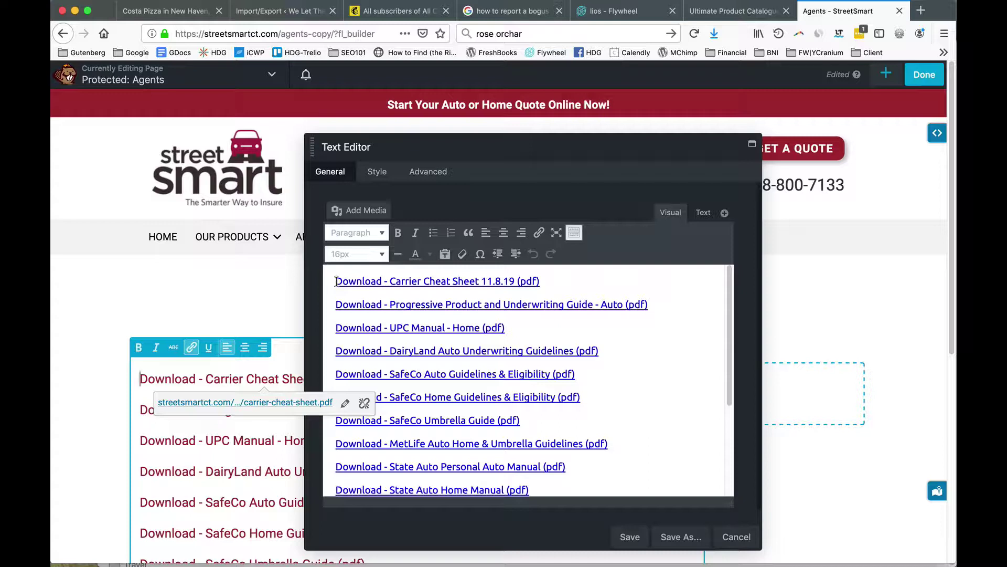
click(336, 282)
key(Return)
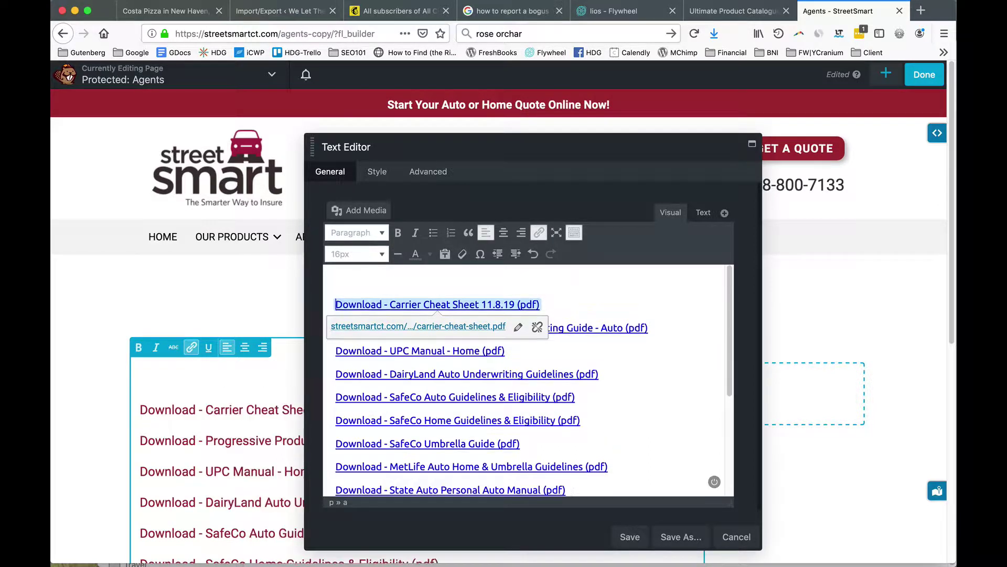
text(Download - New)
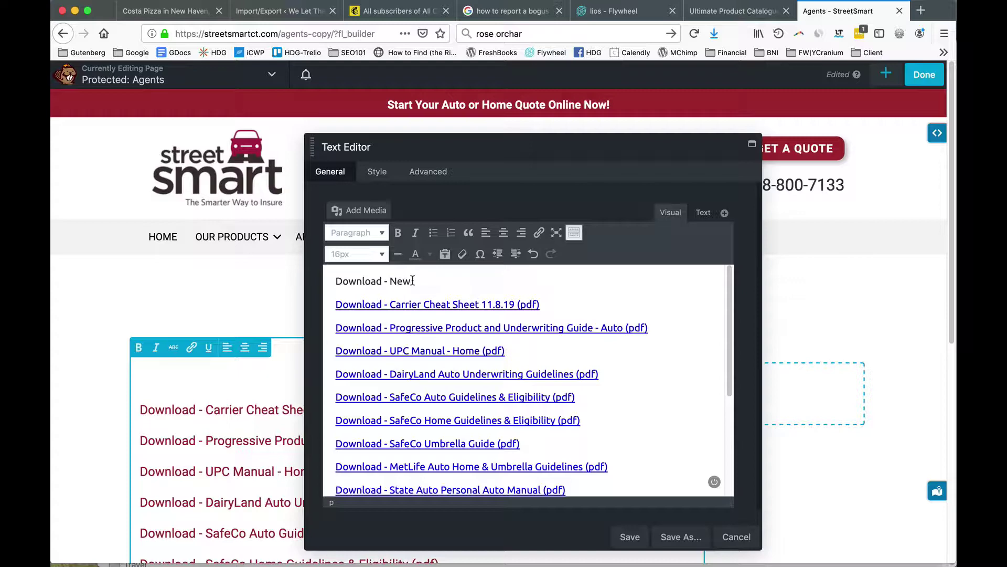
drag(413, 281, 326, 271)
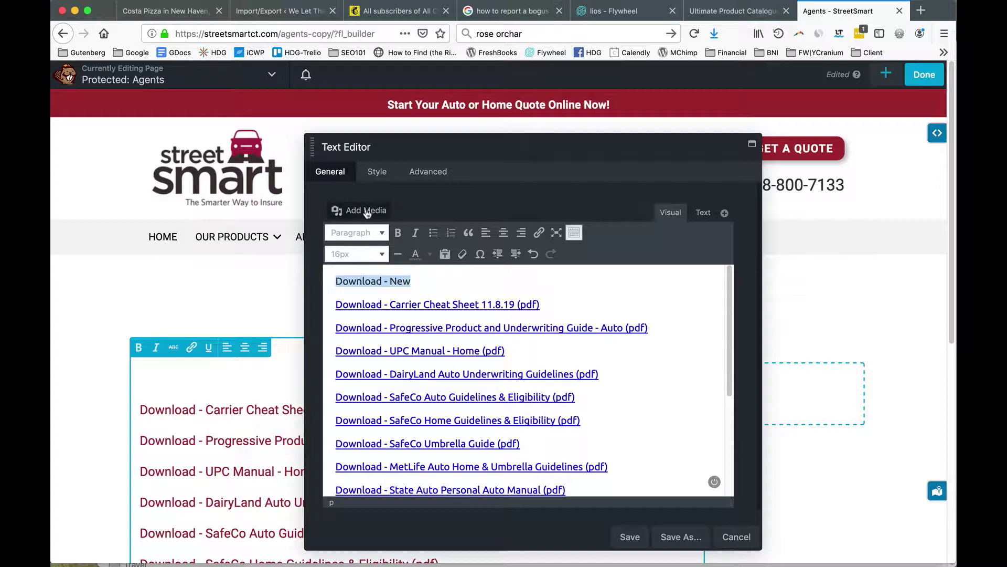
click(366, 211)
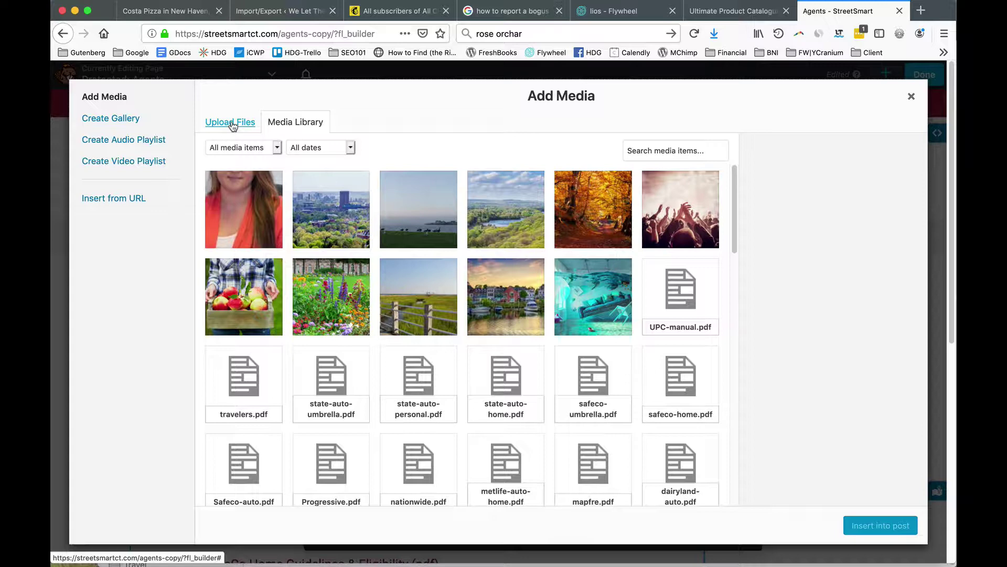
click(232, 124)
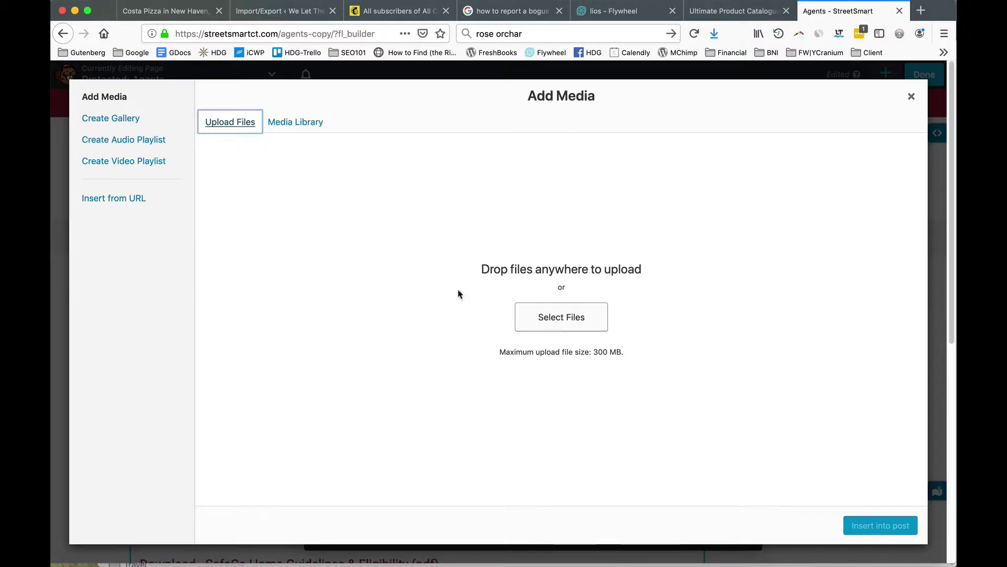
click(547, 326)
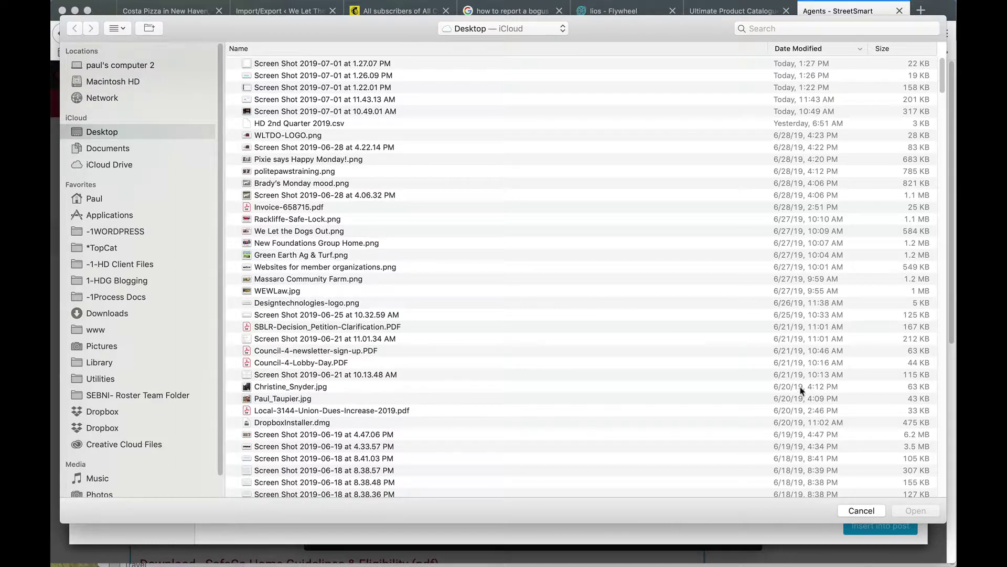
click(861, 509)
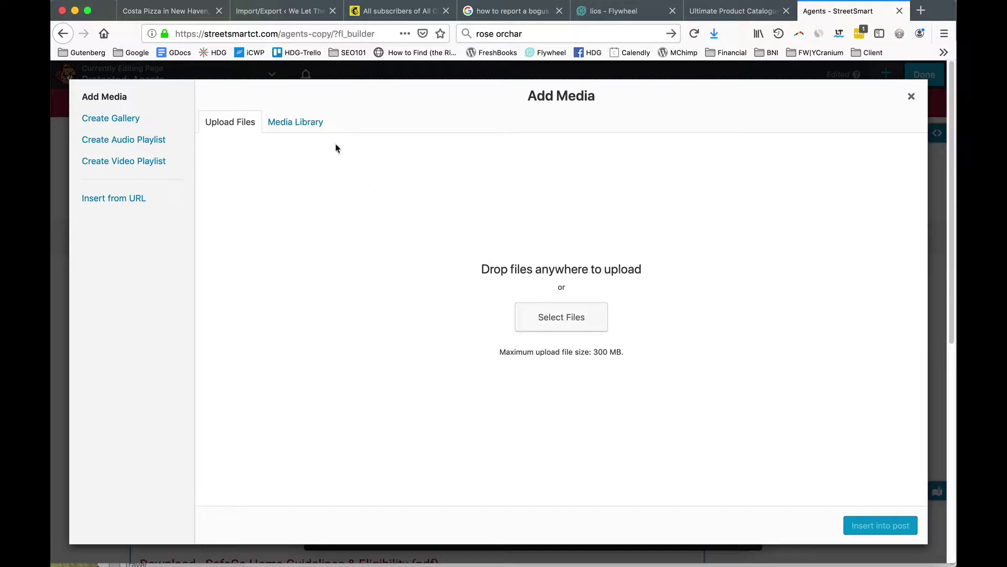
click(310, 126)
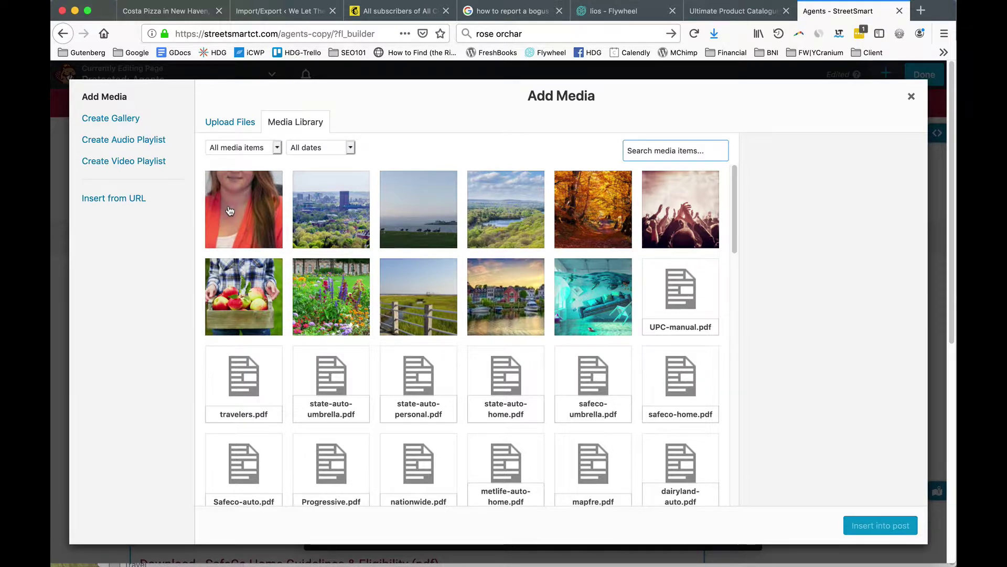
- Select UPC-manual.pdf in the media library and copy its file link
click(690, 288)
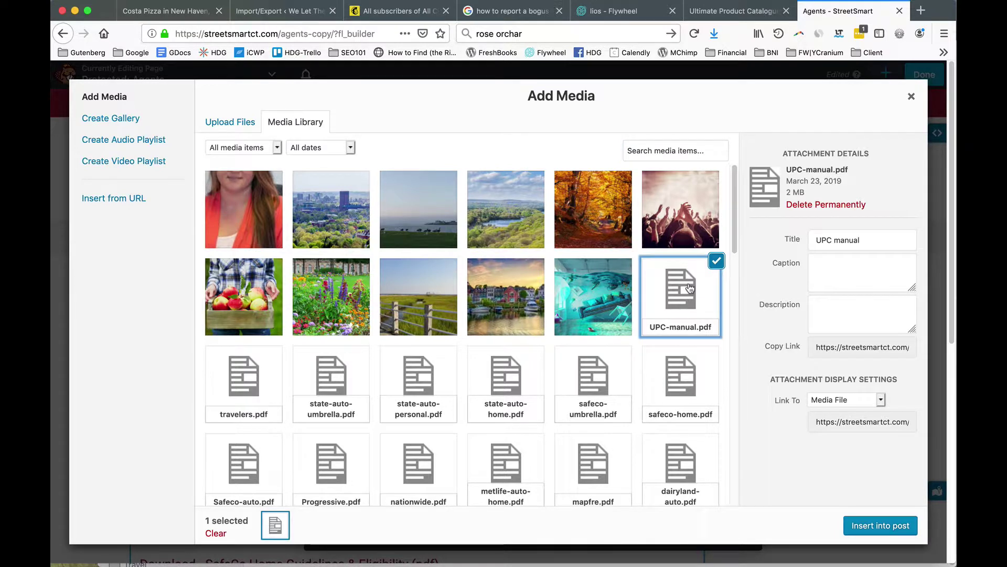
click(779, 346)
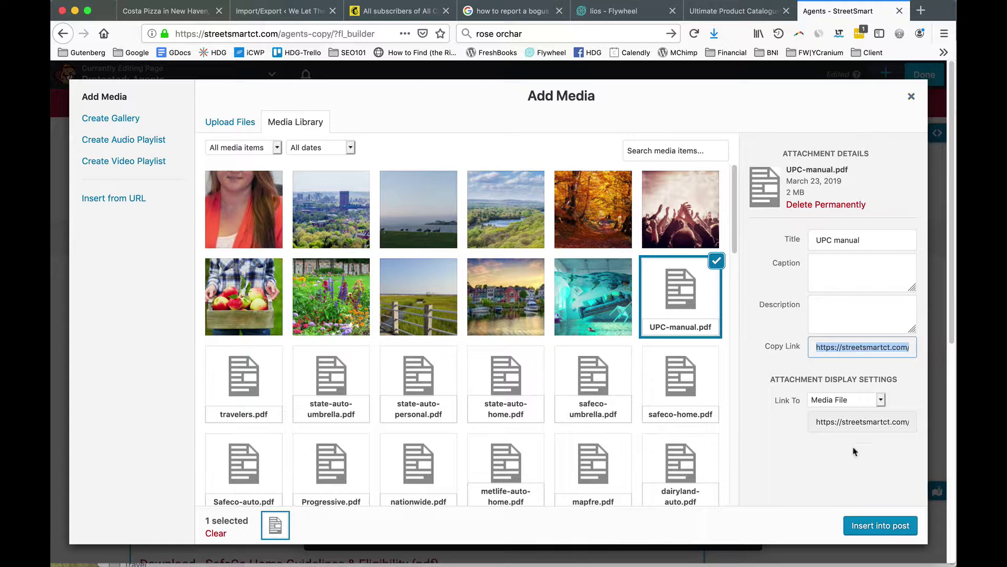
- Turn the 'Download - New' text into a link that opens in a new tab
click(912, 98)
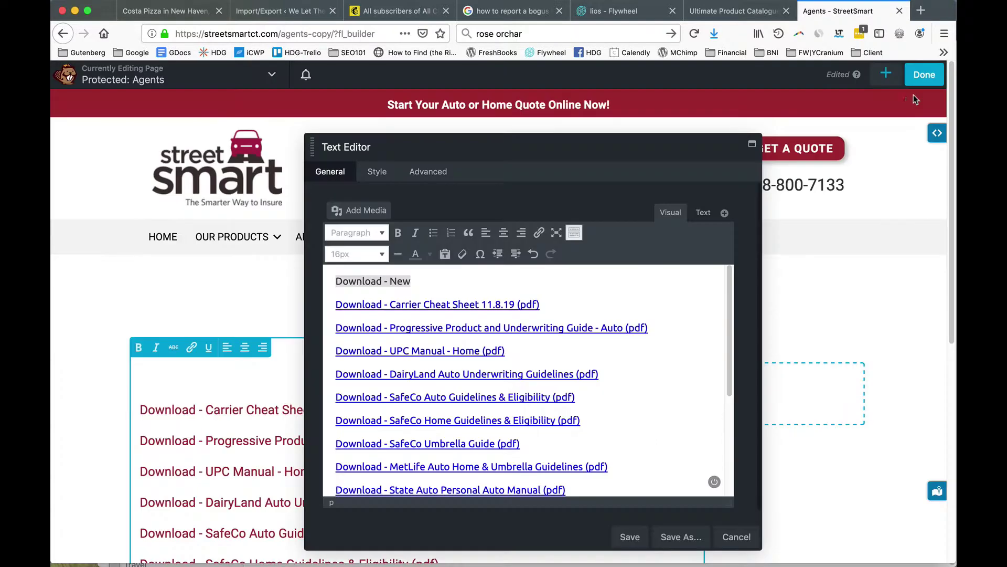
click(420, 282)
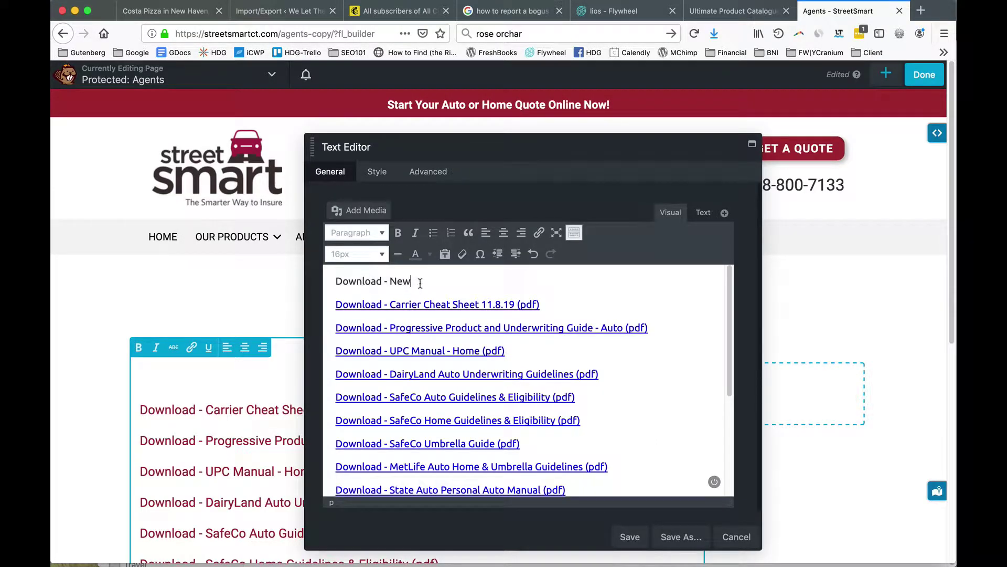
drag(420, 282, 316, 278)
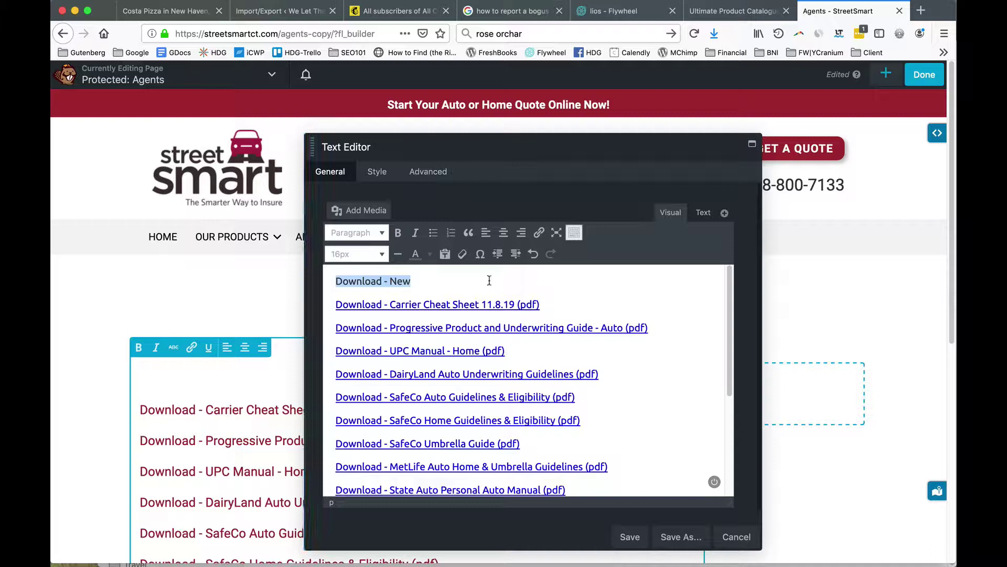
click(541, 234)
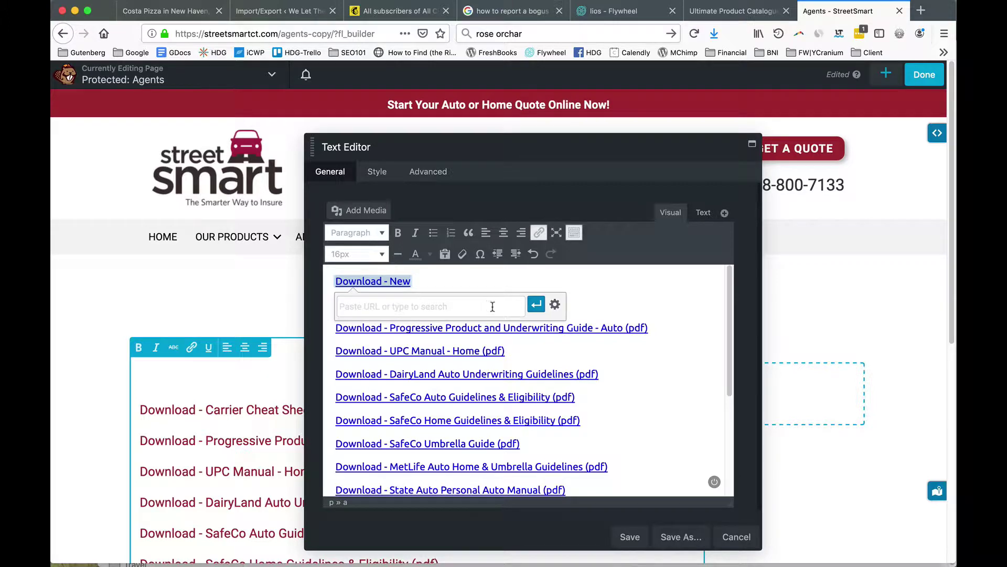
click(554, 305)
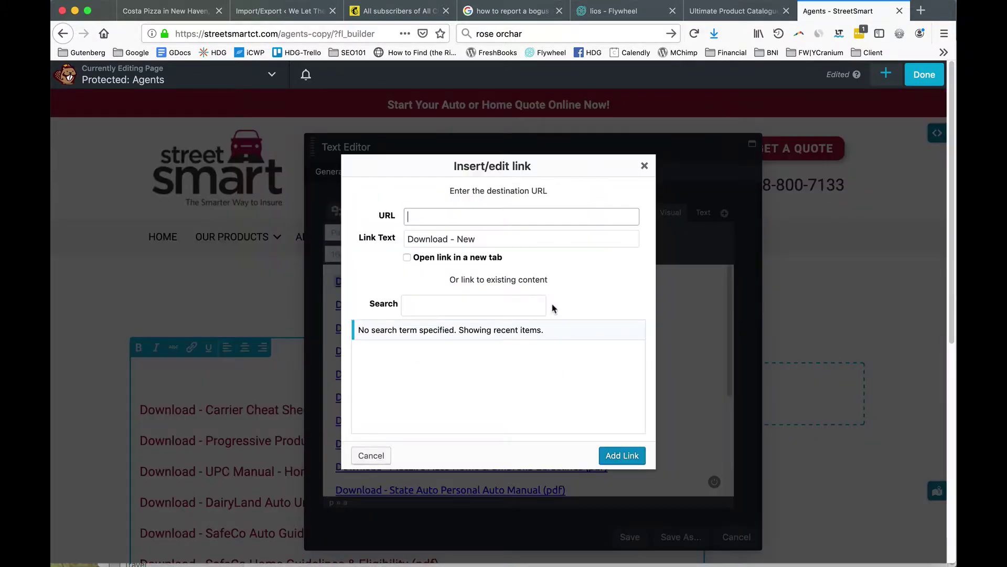
click(422, 215)
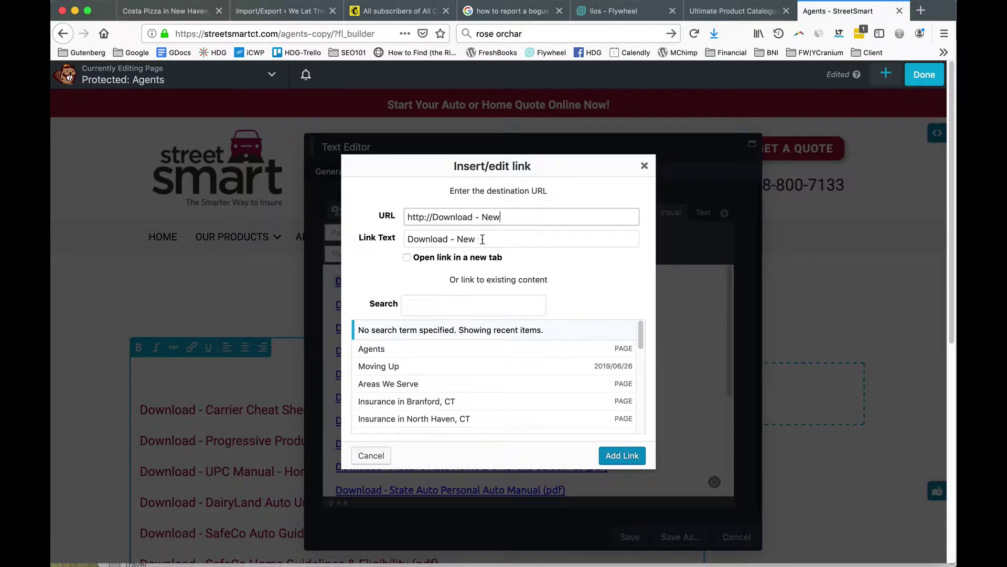
click(407, 258)
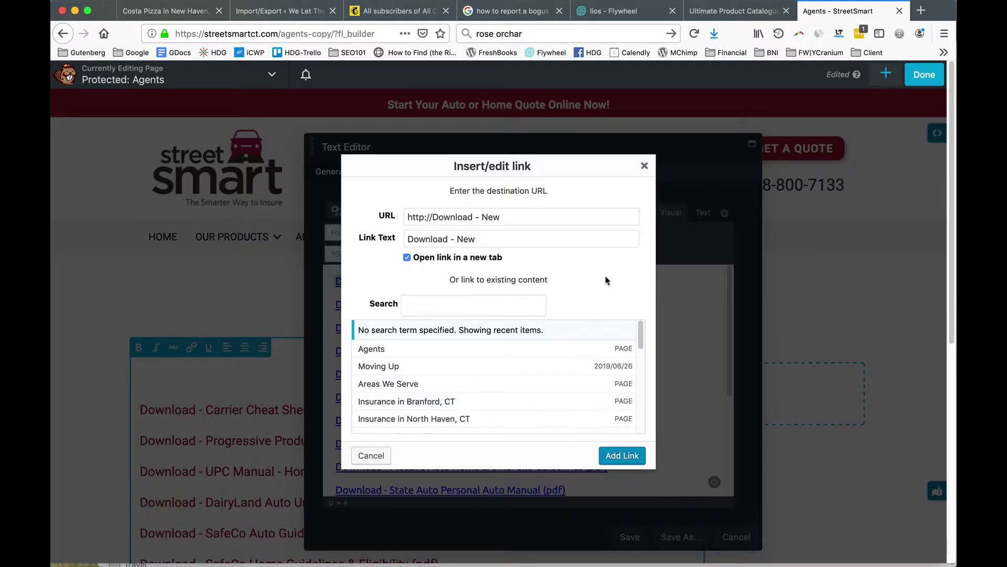
click(630, 460)
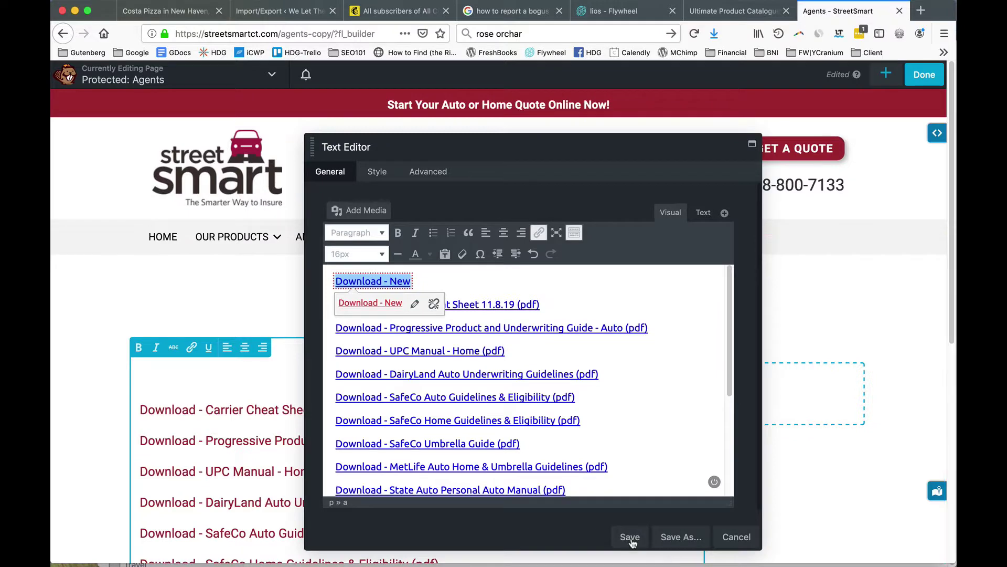
- Copy the UPC-manual.pdf file URL from the media library
click(601, 302)
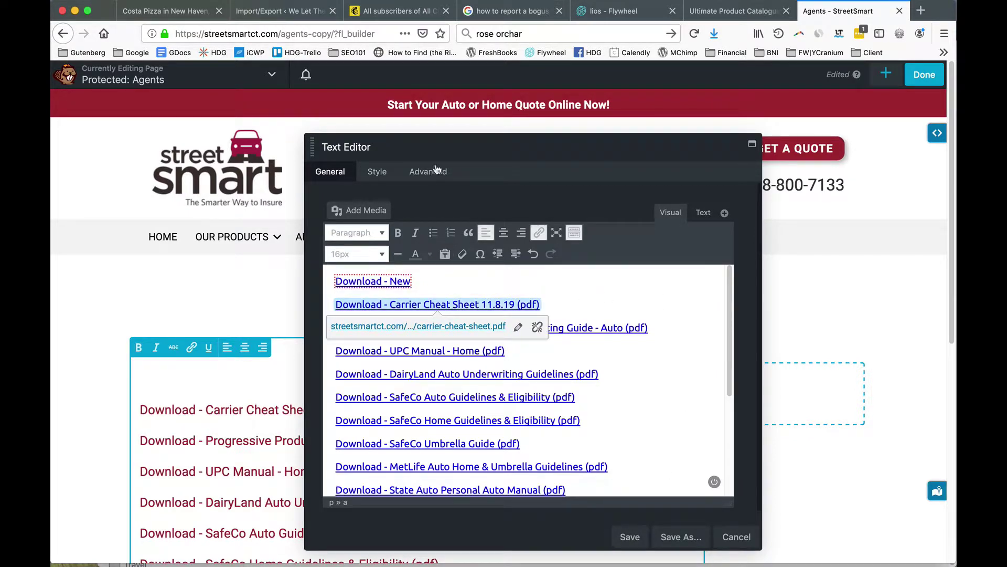
click(354, 213)
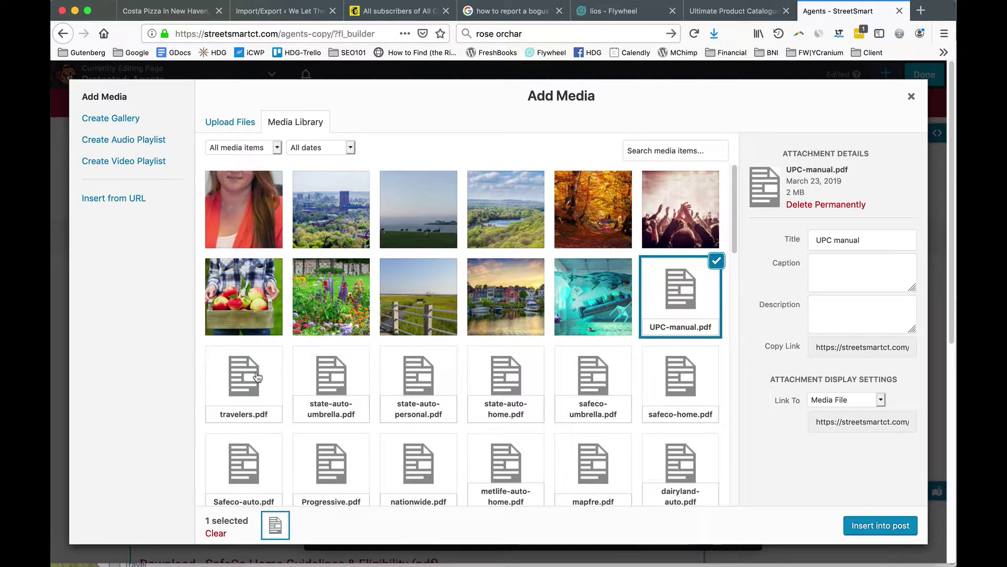
click(702, 304)
click(705, 301)
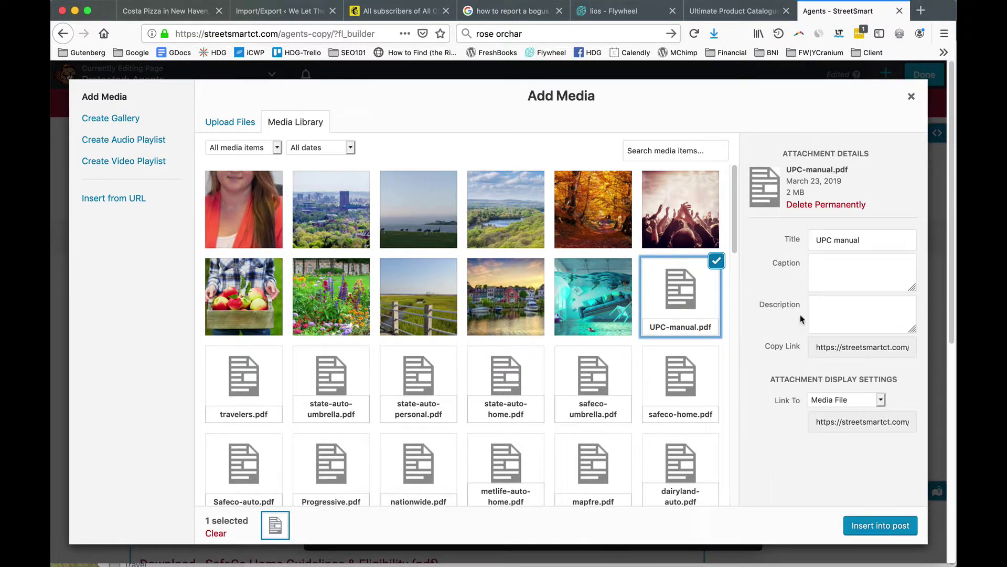
click(790, 349)
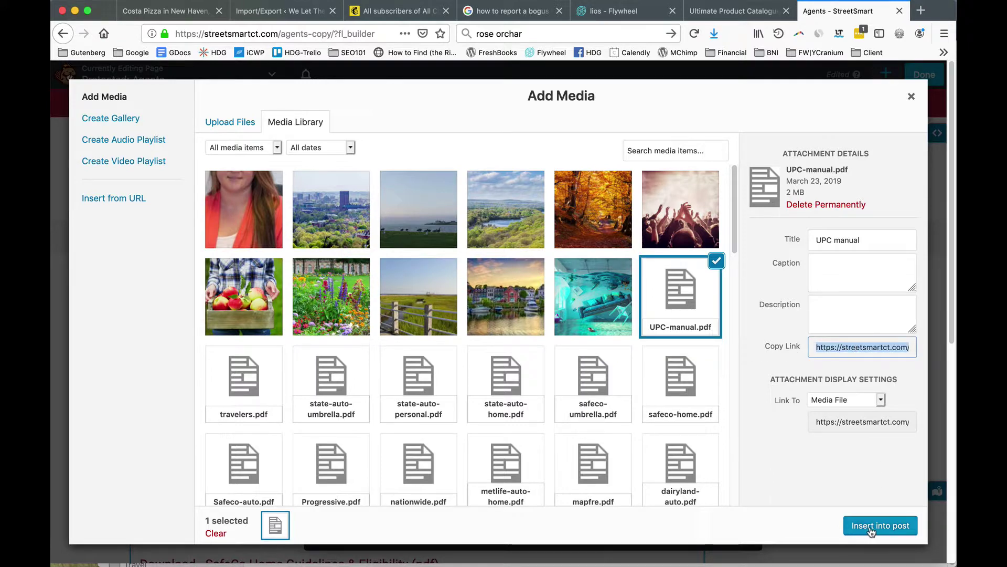
click(910, 96)
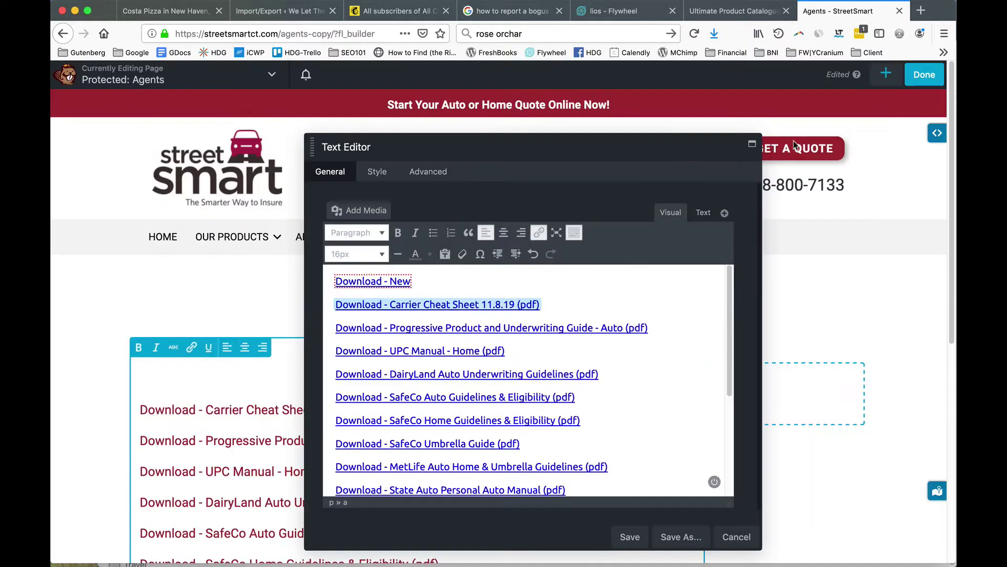
- Replace the Download - New link address with the pasted UPC-manual.pdf URL, keeping it opening in a new tab
click(412, 284)
drag(413, 283, 308, 278)
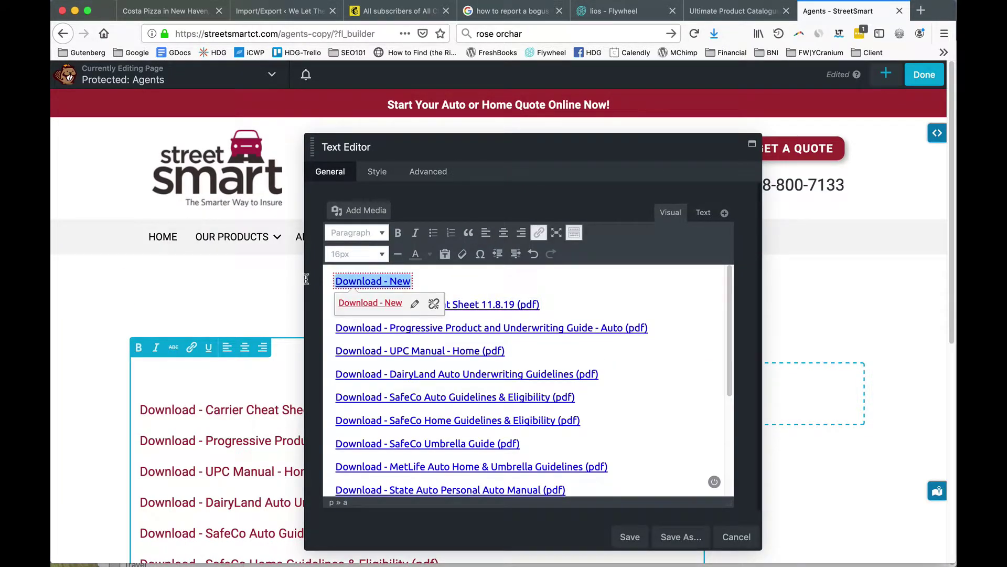
click(415, 306)
click(556, 303)
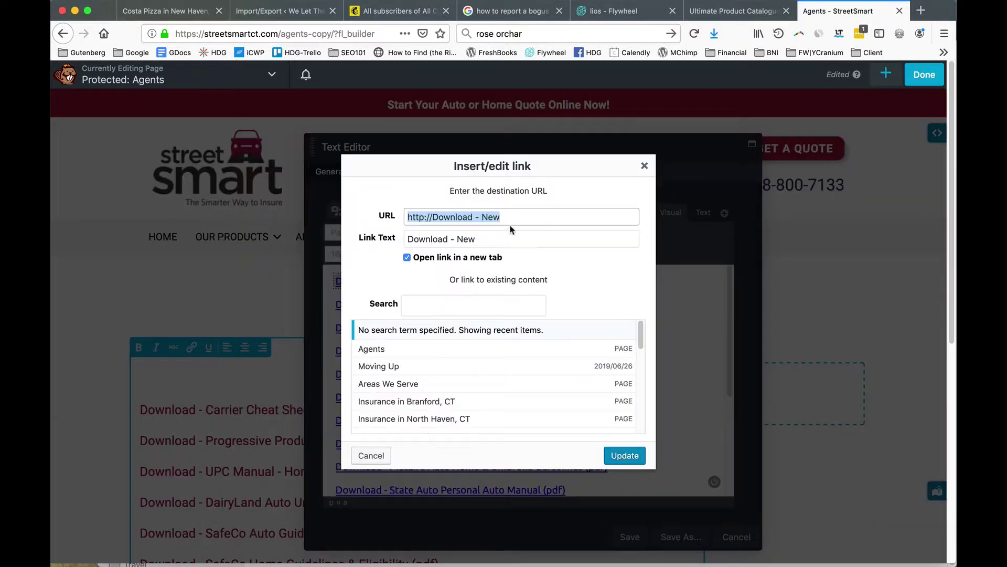
click(386, 210)
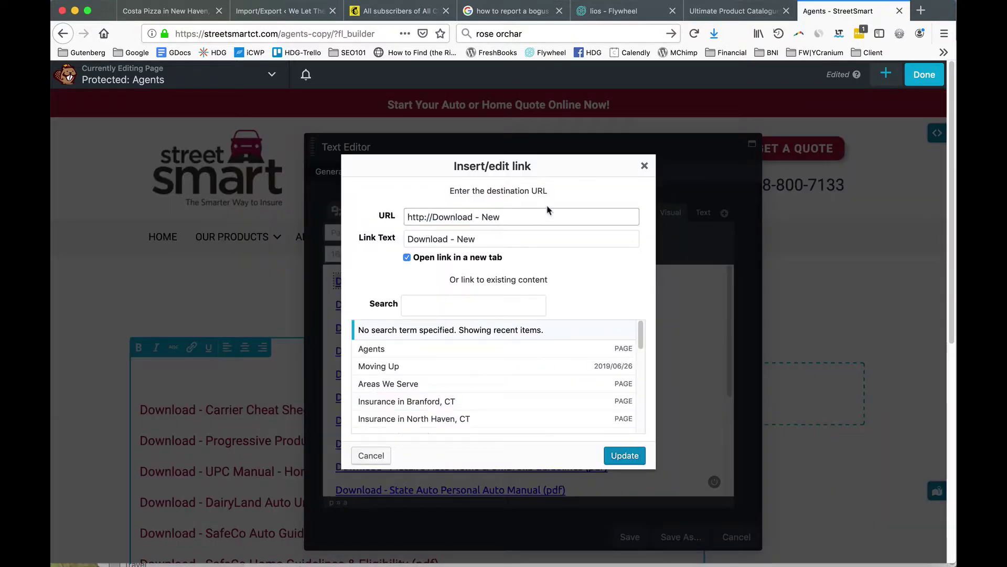
drag(548, 216, 400, 216)
key(ctrl+v)
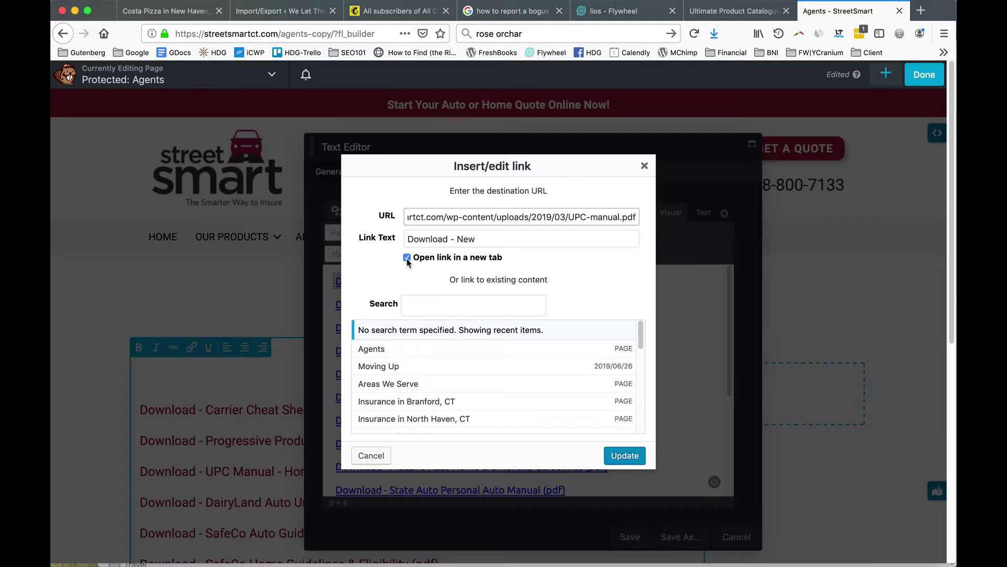
click(631, 456)
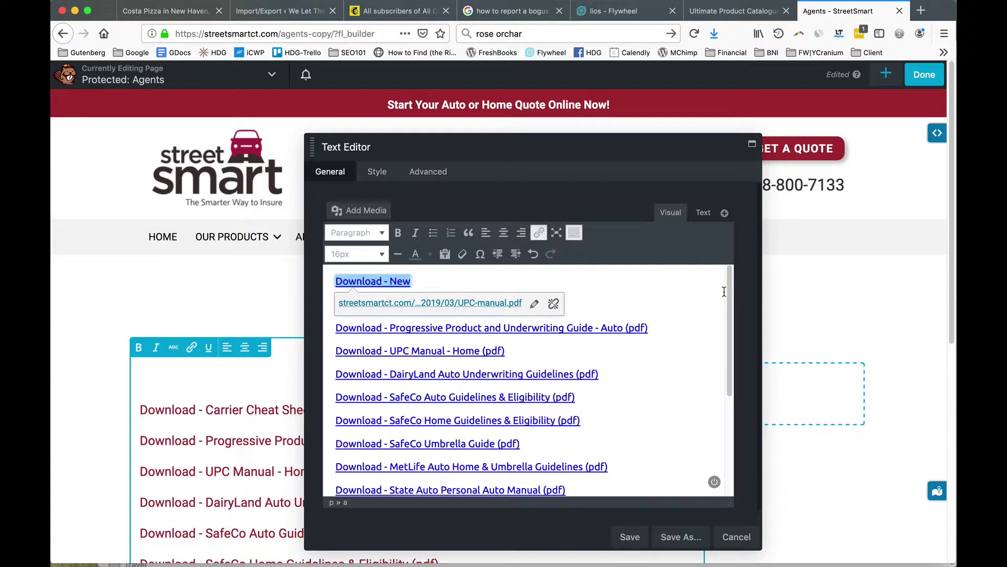
key(Down)
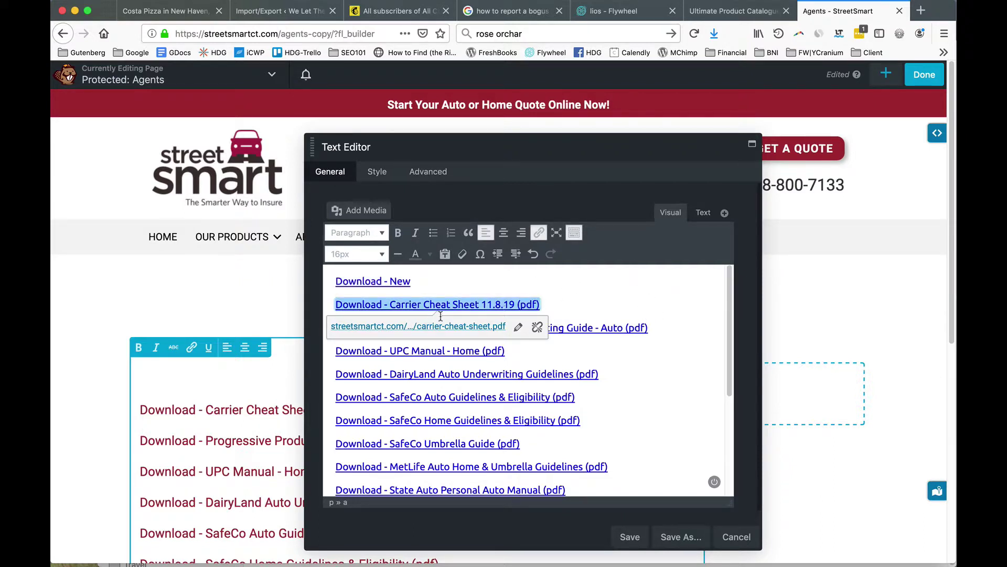
drag(505, 350, 298, 349)
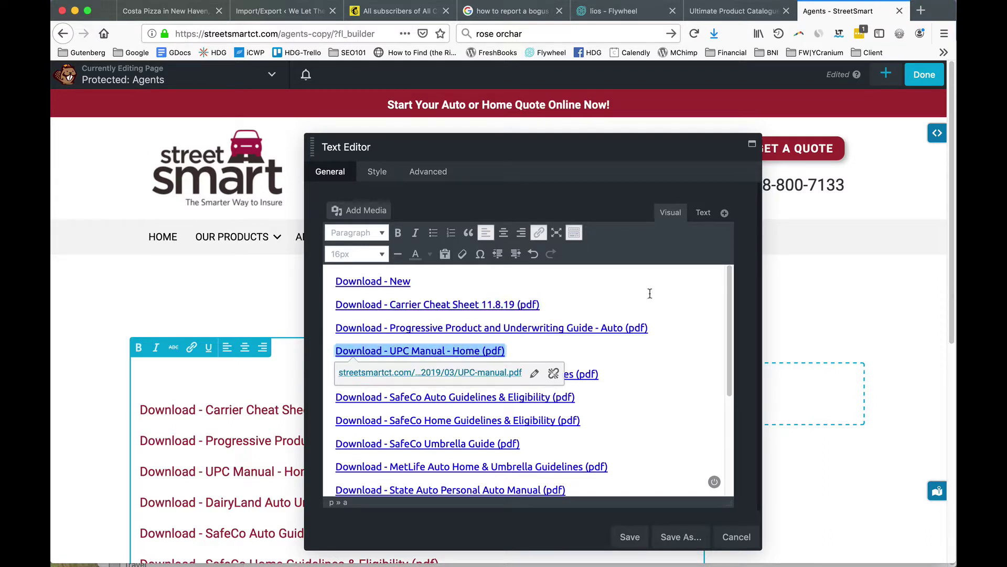
click(368, 213)
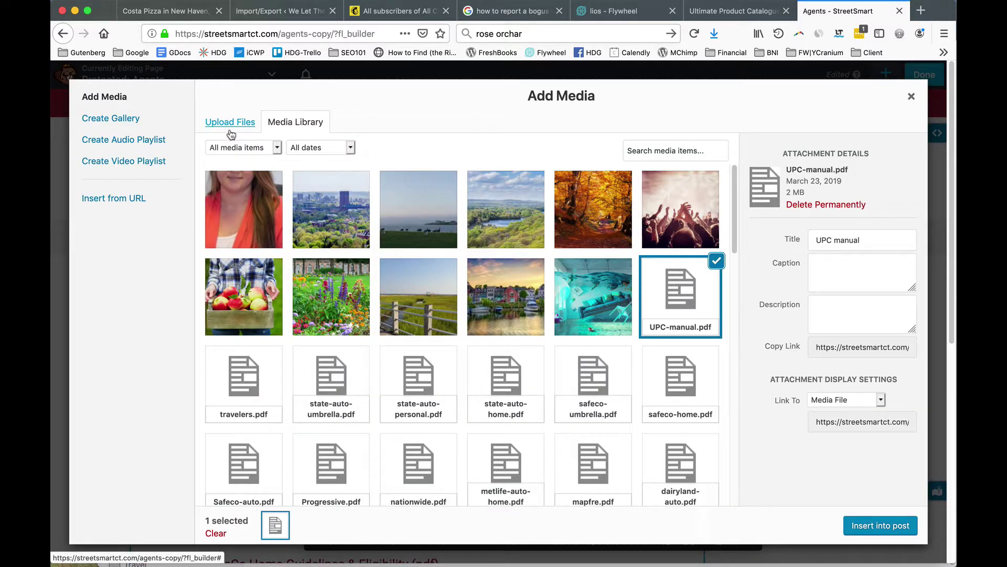
click(780, 346)
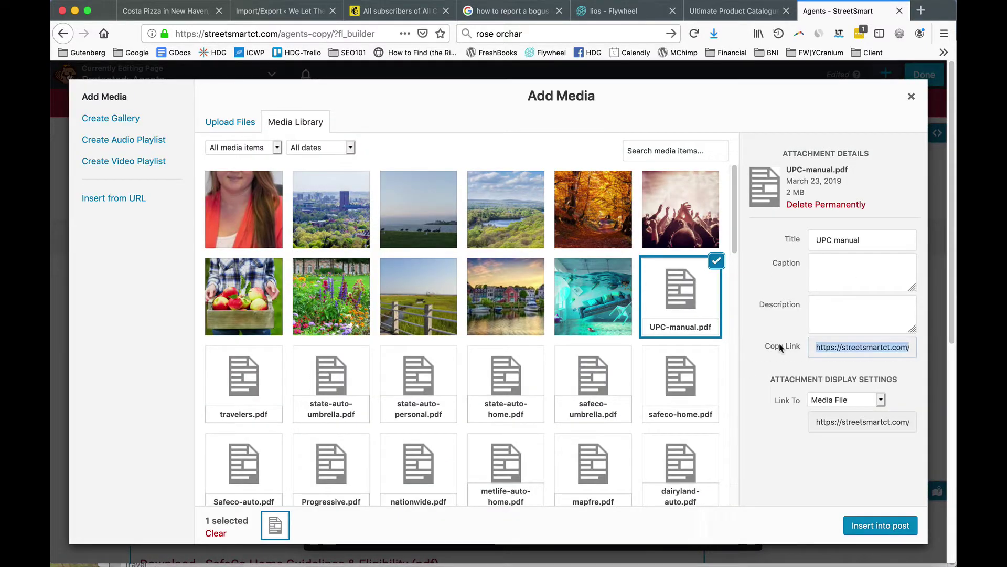
click(911, 96)
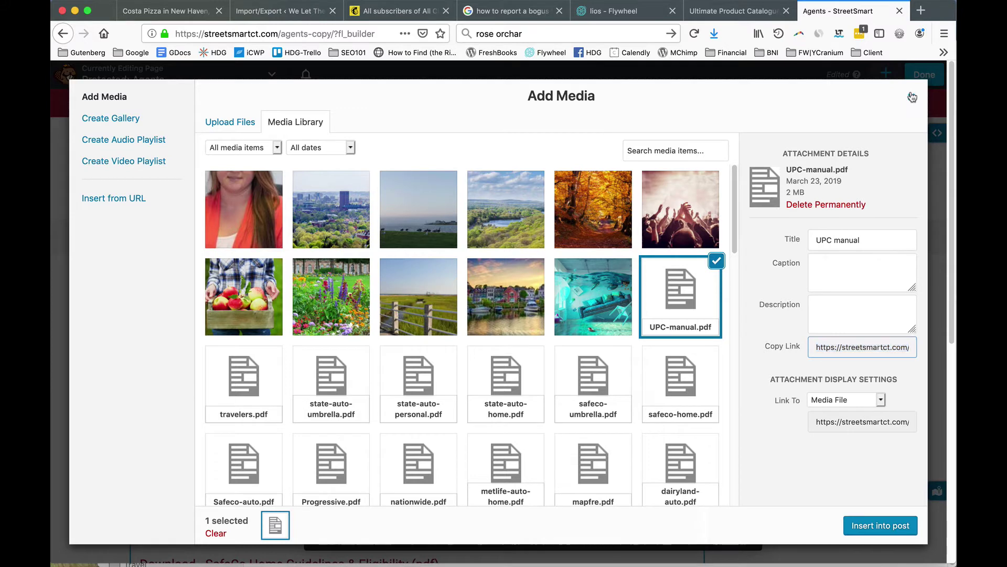
click(546, 348)
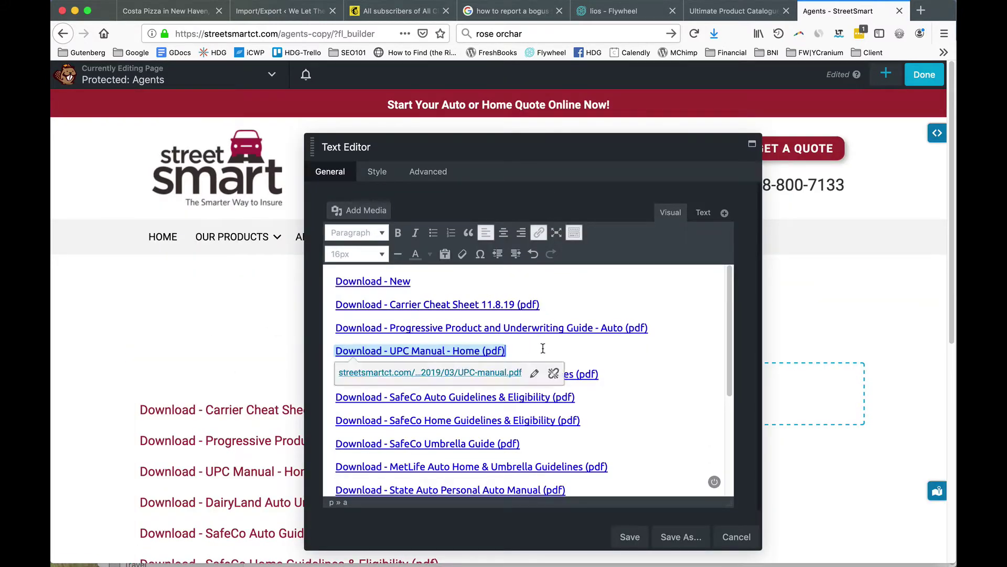
drag(546, 348, 319, 347)
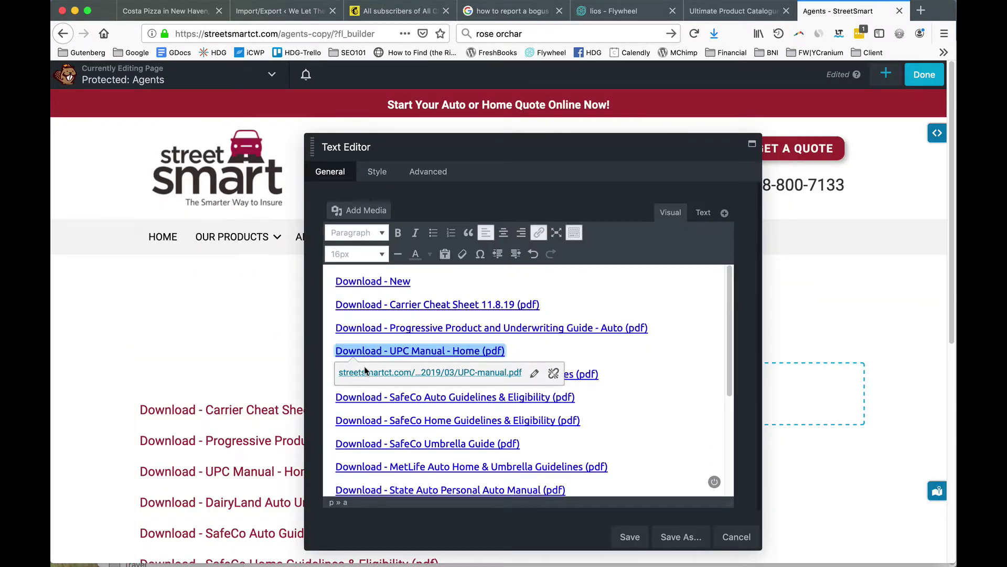
click(535, 374)
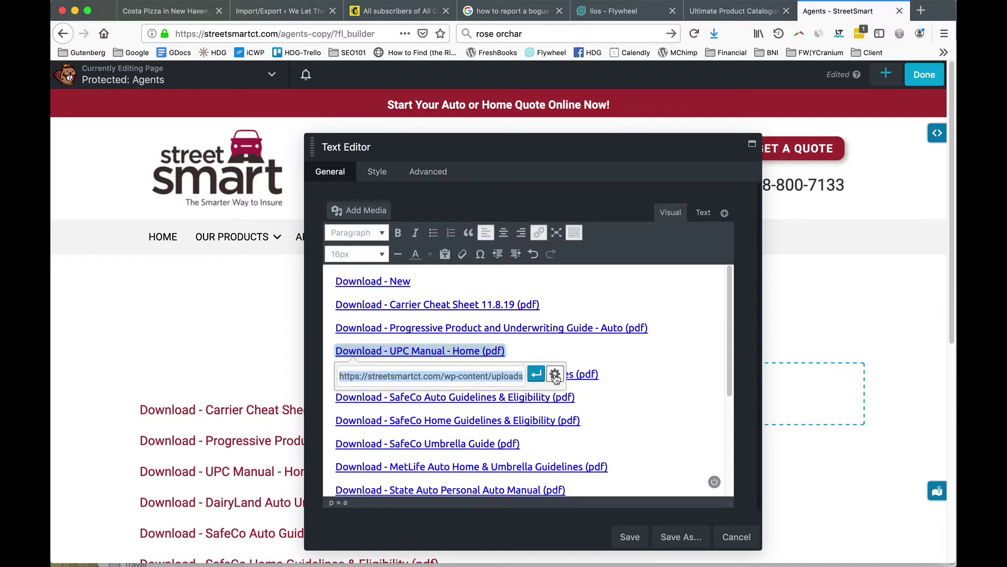
click(555, 374)
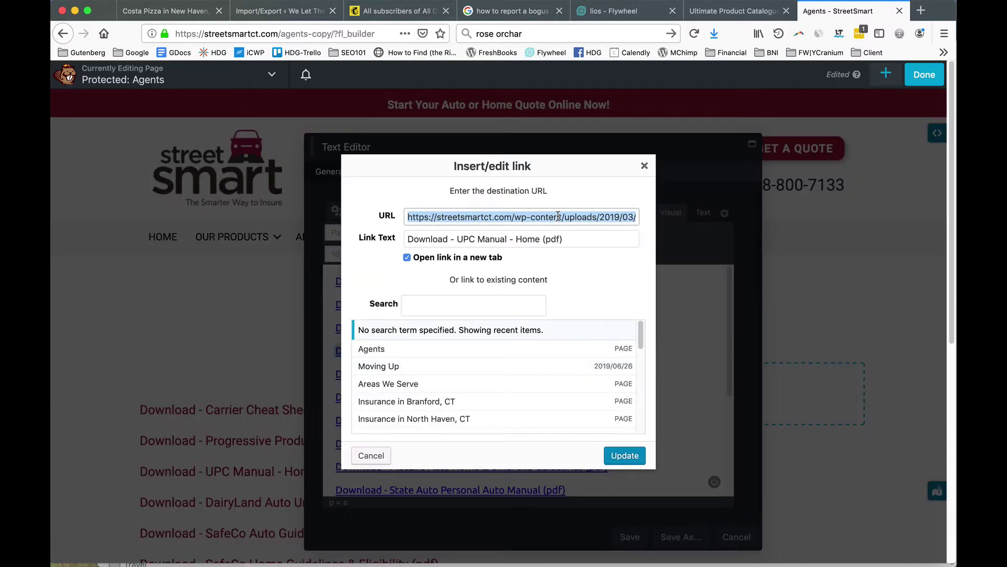
click(621, 455)
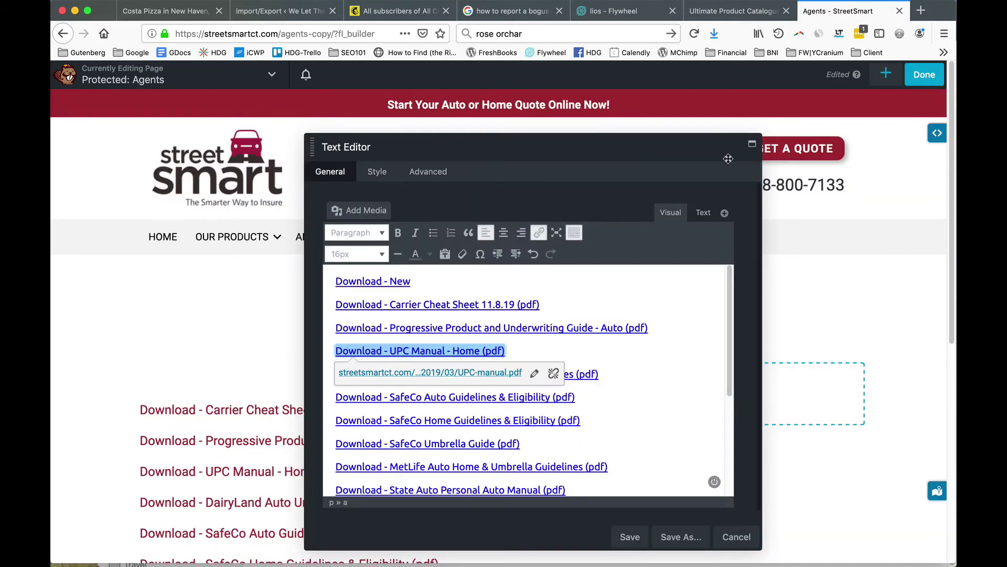